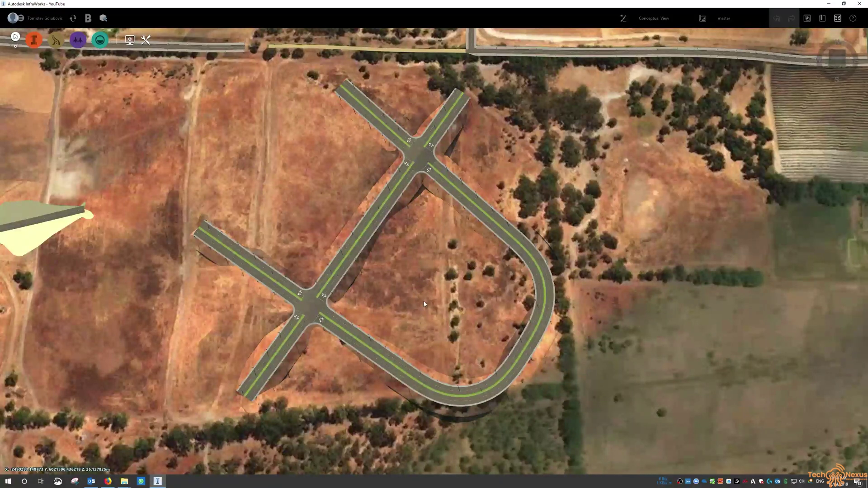
drag(434, 320, 436, 314)
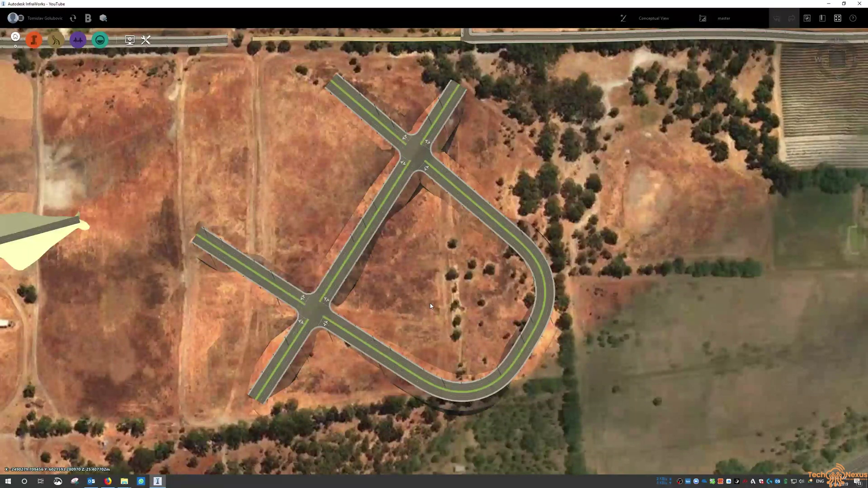
drag(429, 307, 426, 266)
middle_drag(427, 268, 424, 221)
scroll(420, 299, up, 4)
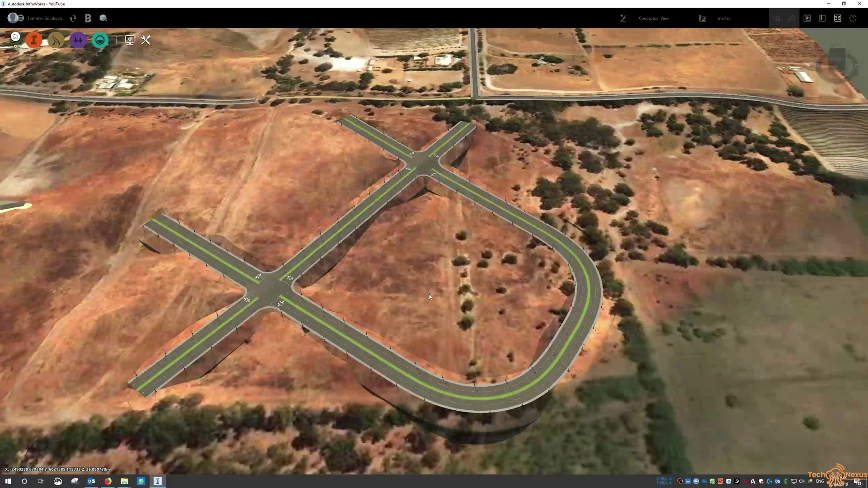
middle_drag(433, 299, 435, 275)
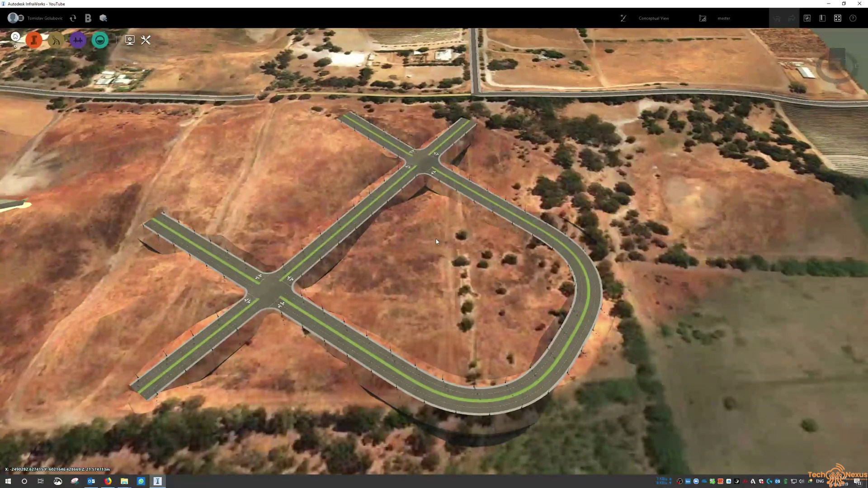
middle_drag(435, 245, 428, 316)
scroll(427, 312, down, 1)
- Switch to the Firefox browser and read through the new features on the What's New in InfraWorks 2020 page, including road grading cut/fill material
click(109, 482)
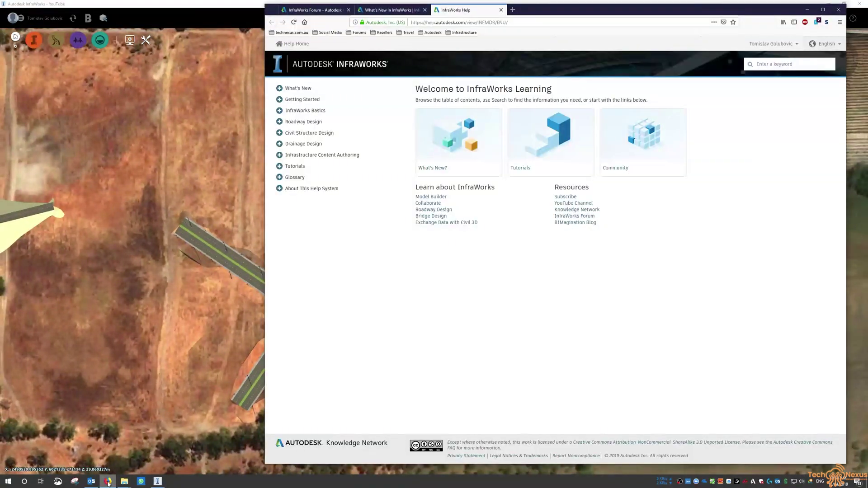
click(390, 10)
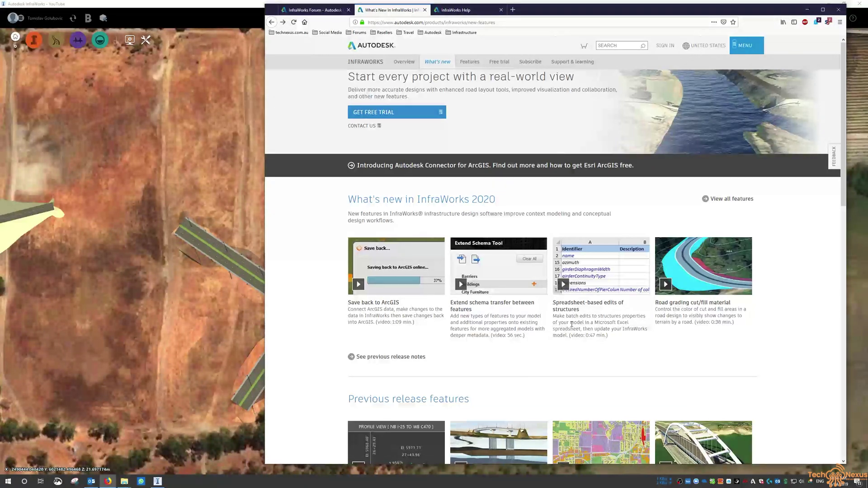
mouse_move(454, 304)
mouse_down()
mouse_move(504, 304)
mouse_move(460, 311)
mouse_up()
click(565, 305)
drag(553, 303, 582, 311)
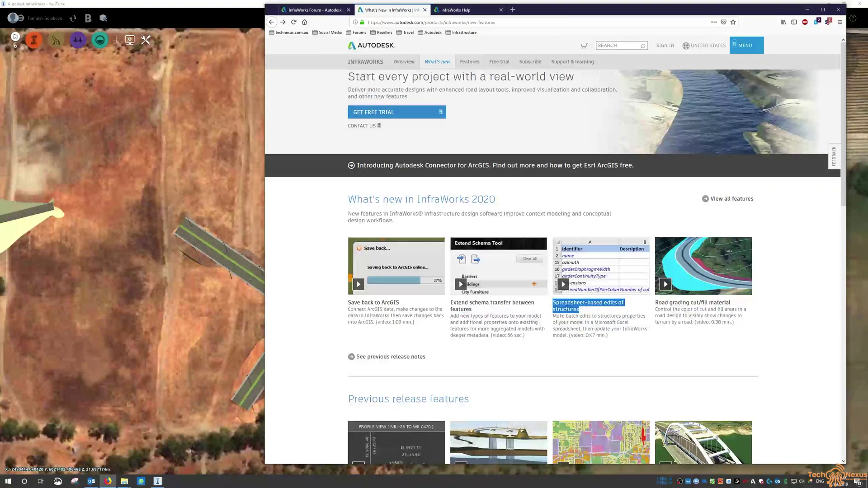
click(674, 312)
drag(661, 303, 725, 303)
click(671, 306)
drag(656, 303, 730, 303)
click(660, 313)
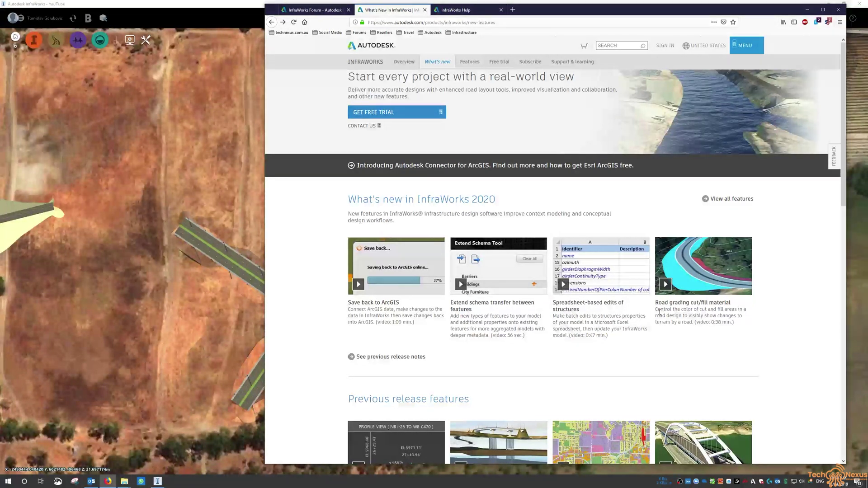
- Switch back to InfraWorks and set the curved loop road's cut material to the red color #FF0000
click(216, 332)
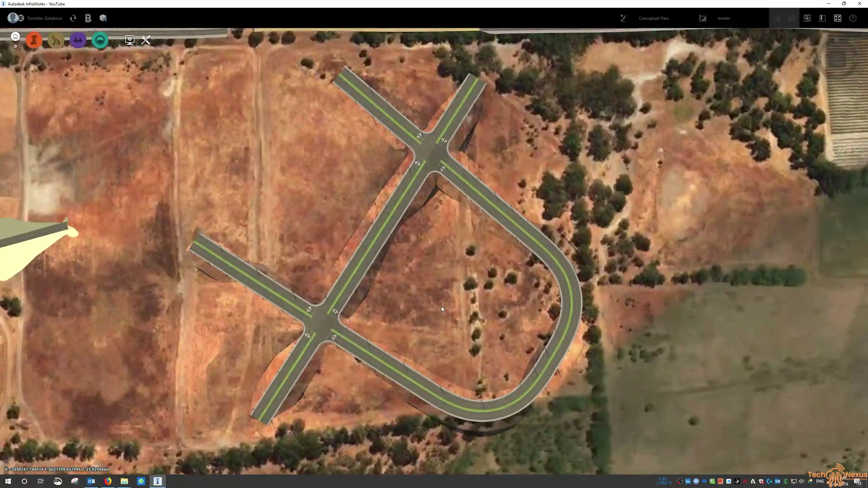
drag(449, 310, 439, 237)
scroll(559, 292, up, 5)
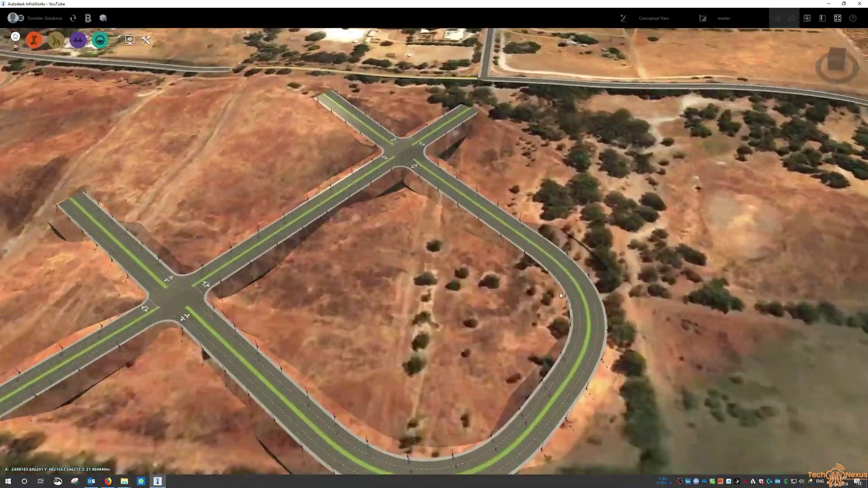
scroll(575, 211, down, 5)
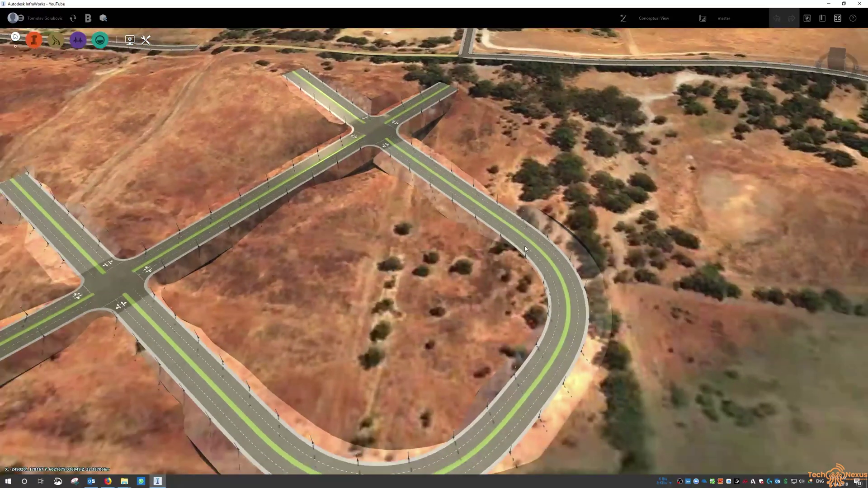
scroll(525, 249, down, 3)
drag(491, 163, 482, 221)
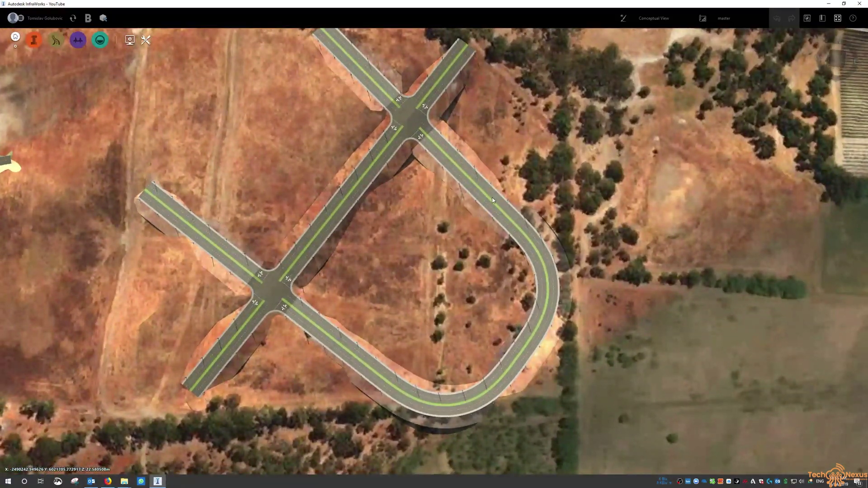
click(537, 246)
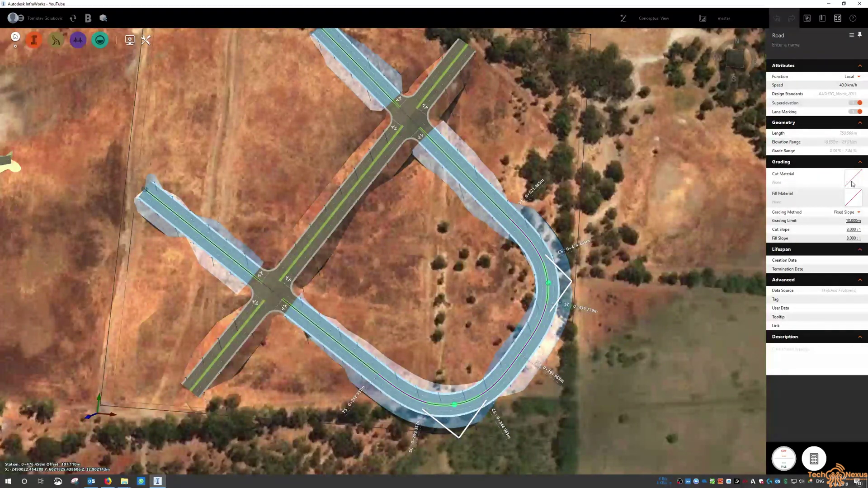
click(856, 181)
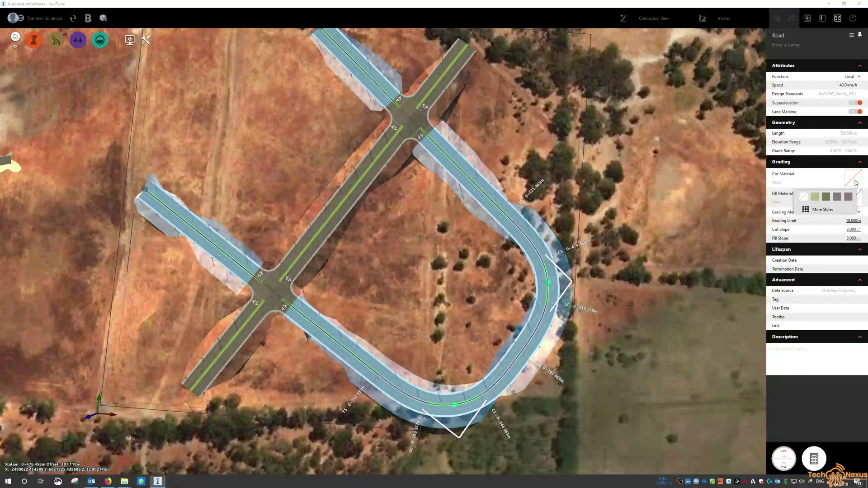
click(816, 210)
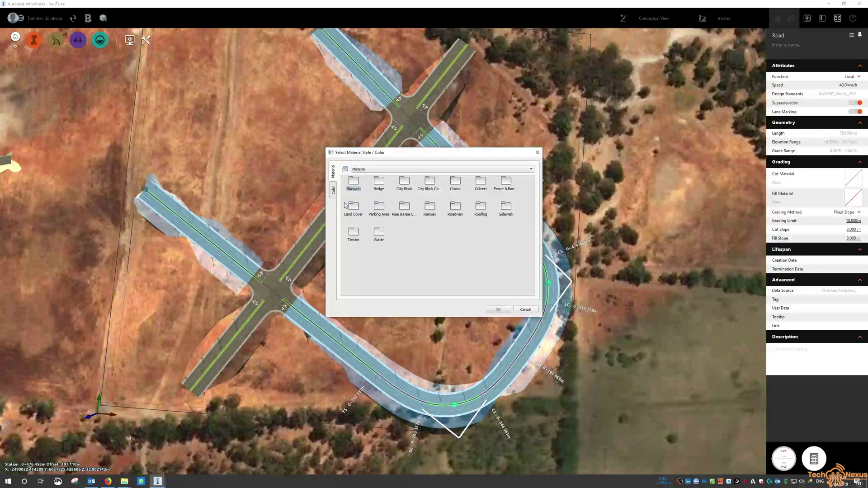
click(333, 190)
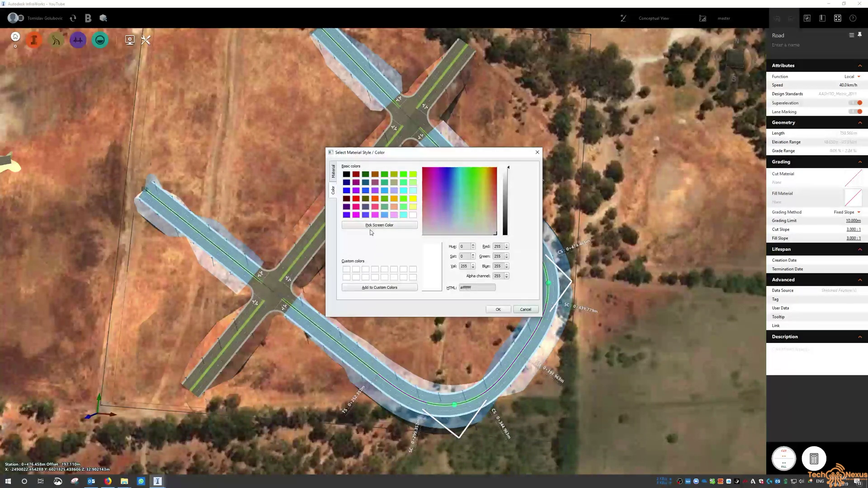
click(356, 199)
click(498, 310)
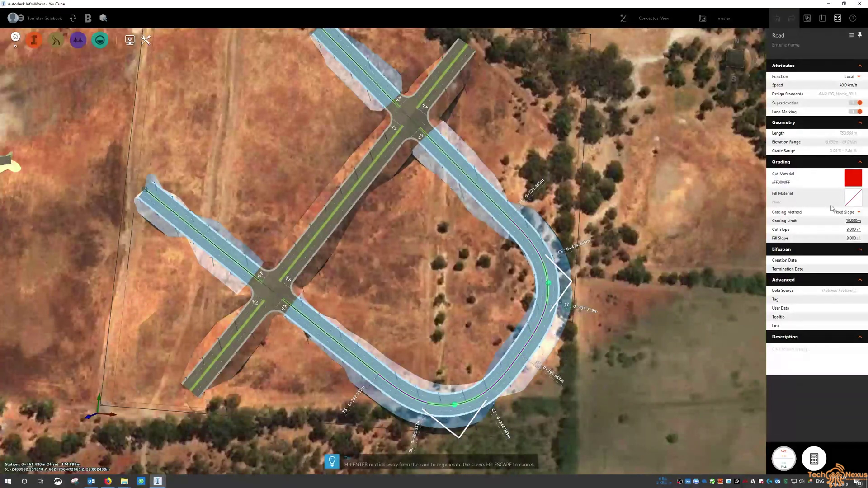
- Set the loop road's fill material to color #5500FF and its grading limit to 50 m, then regenerate the scene
click(819, 230)
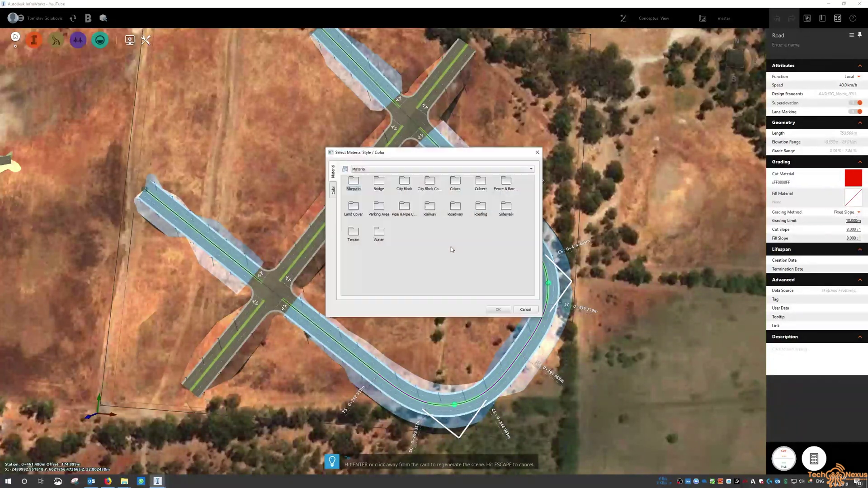
click(333, 191)
click(346, 216)
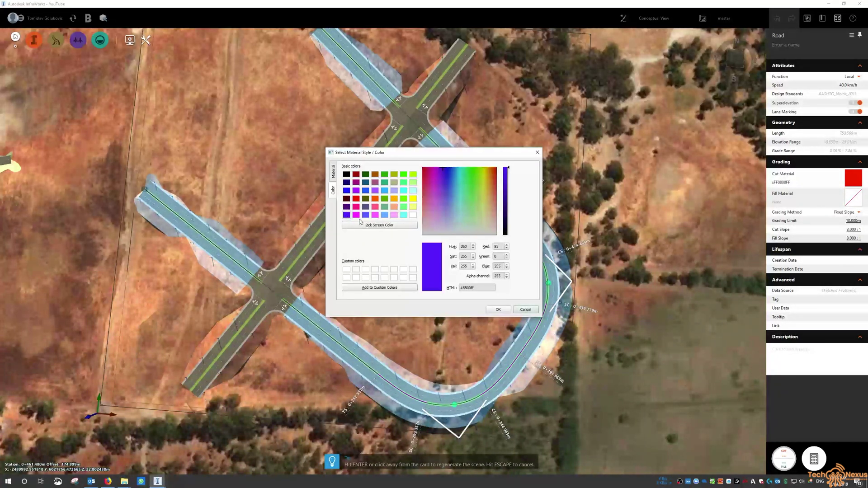
click(498, 310)
click(846, 220)
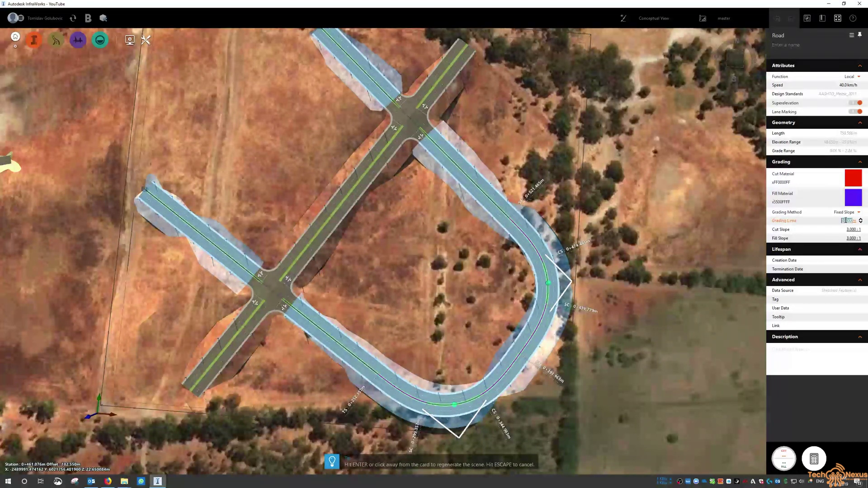
key(Return)
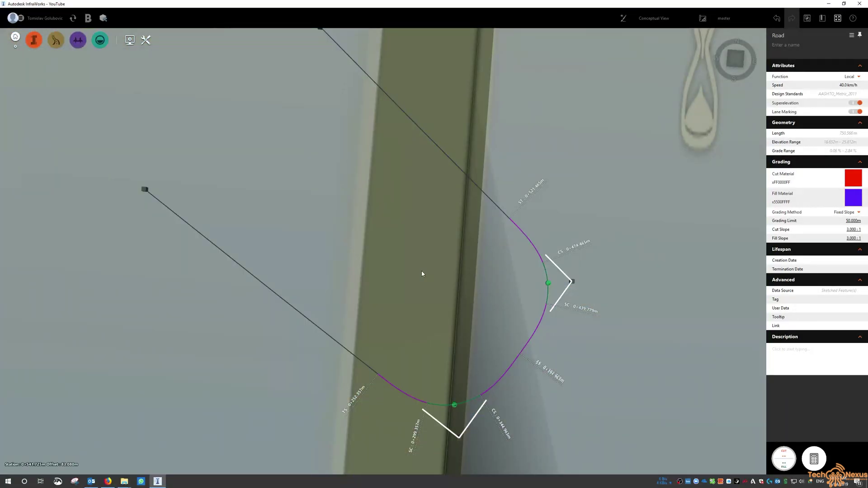
click(431, 275)
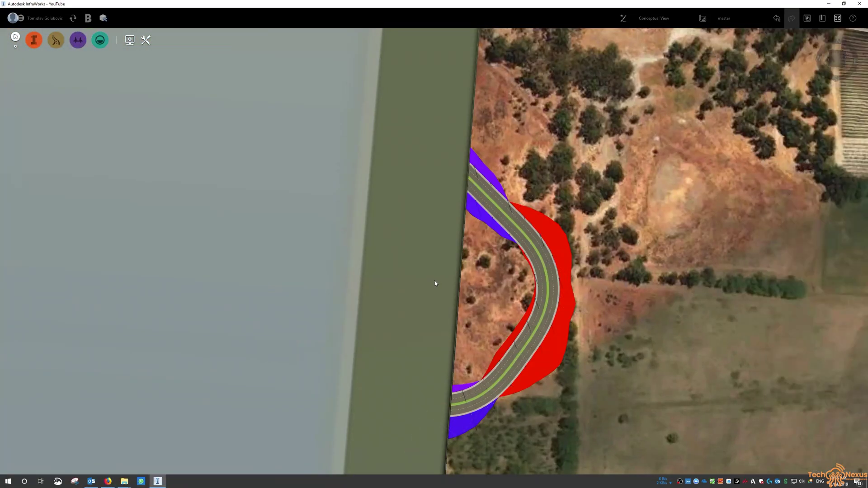
- Set the cut material of the straight road crossing both intersections to the red color #FF0000
drag(431, 313, 442, 194)
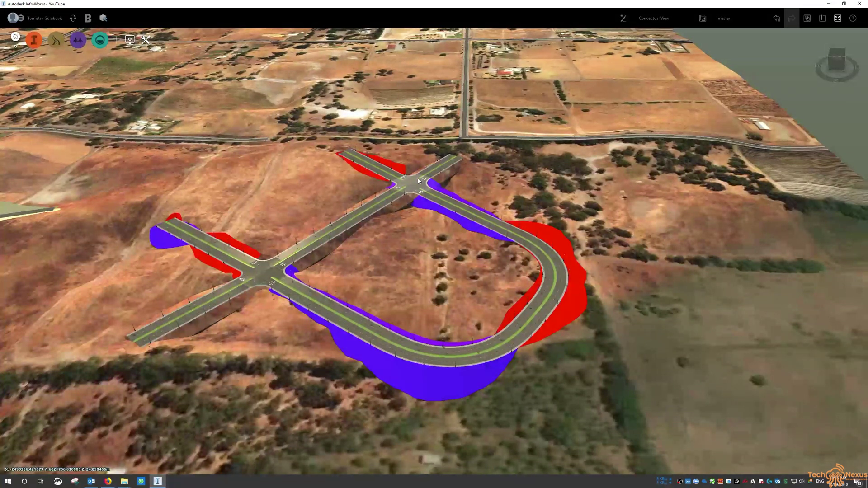
click(380, 201)
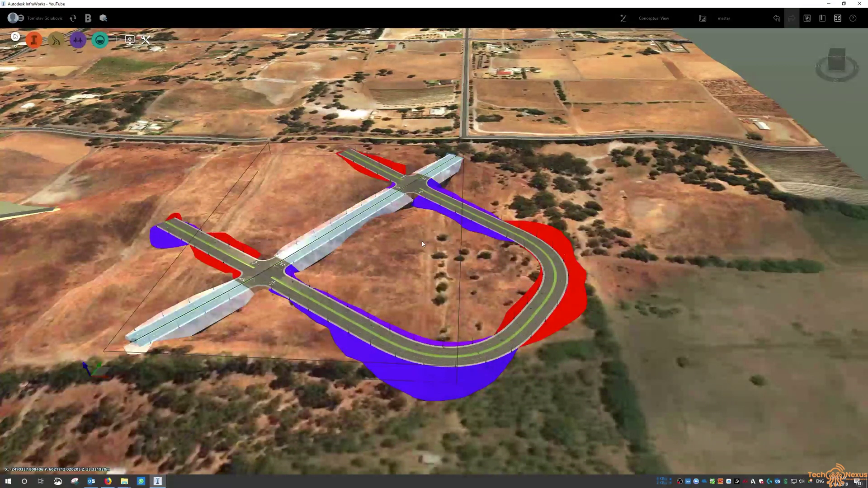
click(853, 178)
click(823, 210)
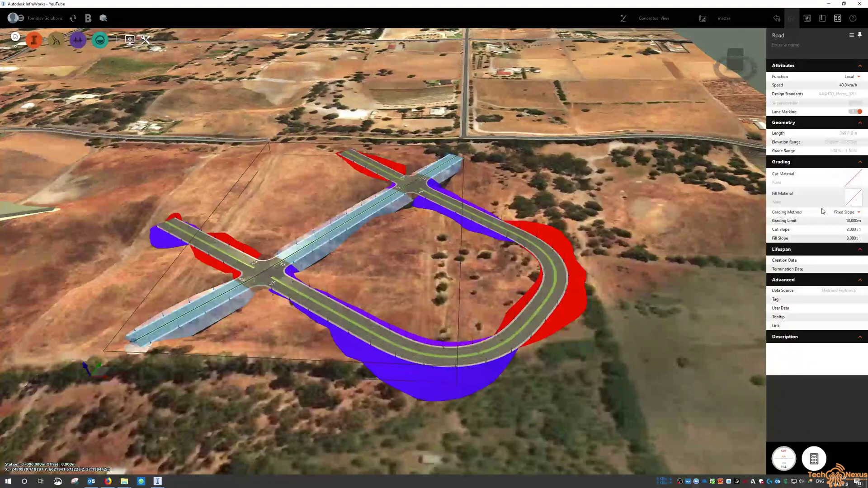
click(335, 192)
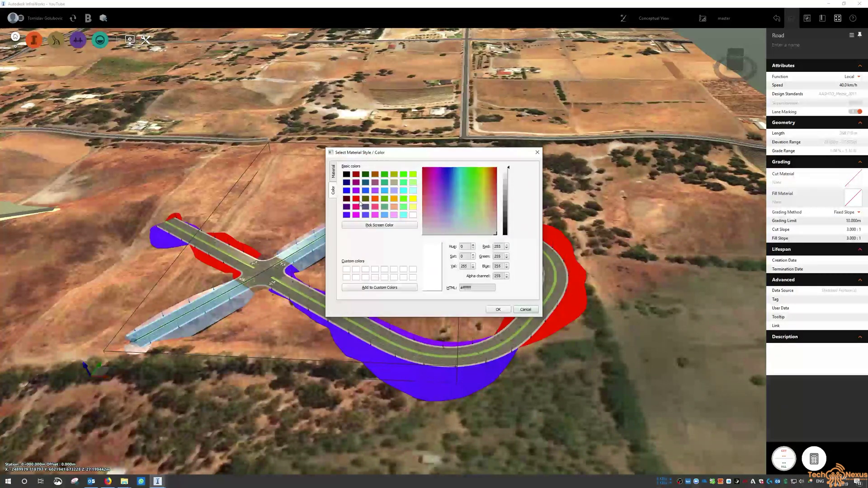
click(356, 199)
click(498, 310)
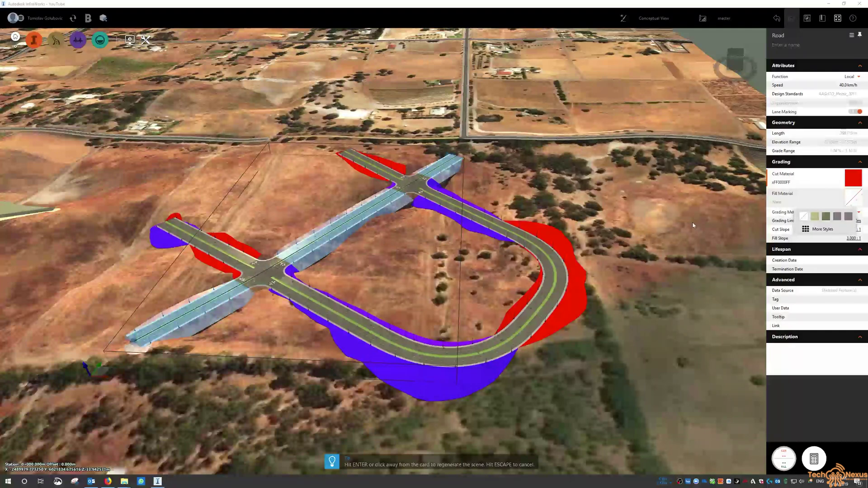
- Set the straight road's fill material to color #5500FF and its grading limit to 50 m, regenerating the scene
click(820, 229)
click(333, 190)
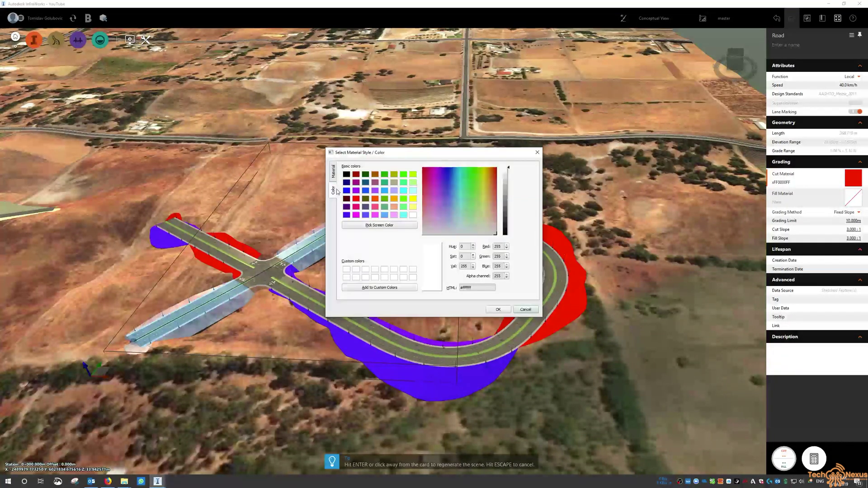
click(346, 215)
click(498, 309)
click(853, 221)
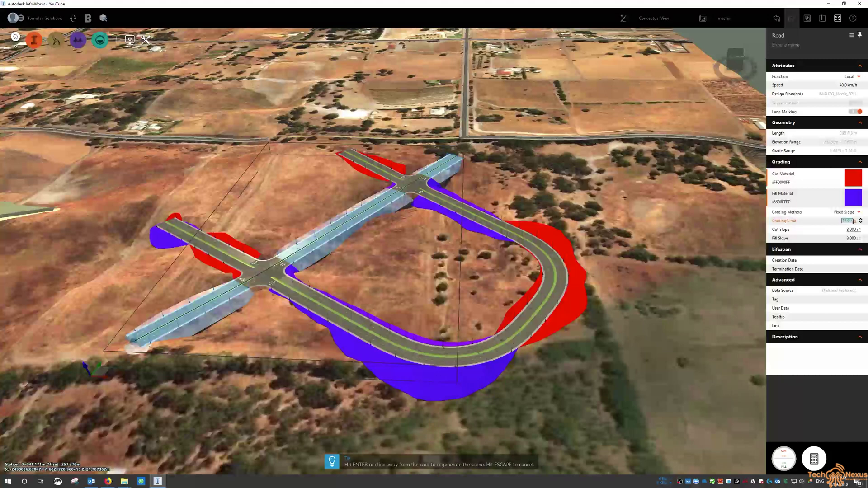
key(Return)
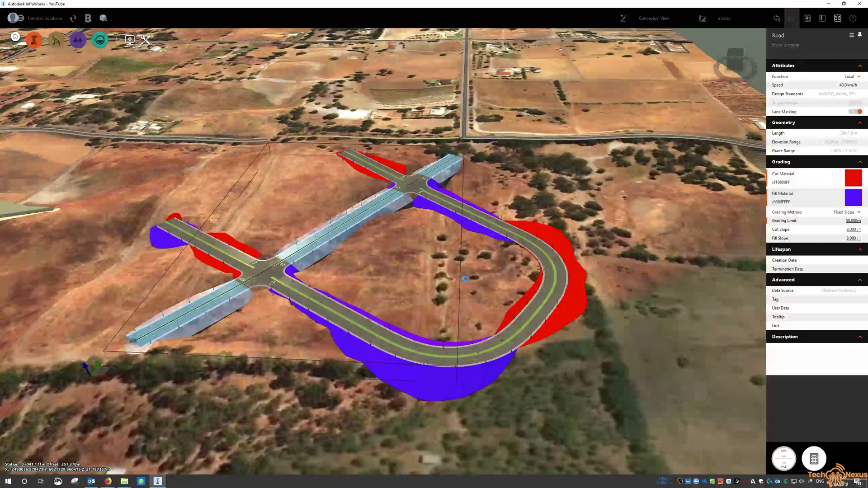
- Examine the red cut and blue fill grading along both roads from several angles and from above
scroll(458, 276, up, 5)
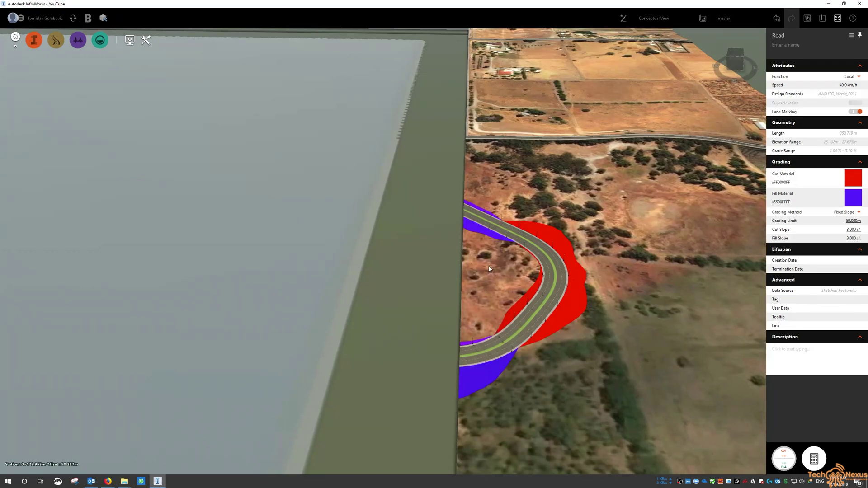
scroll(444, 256, down, 5)
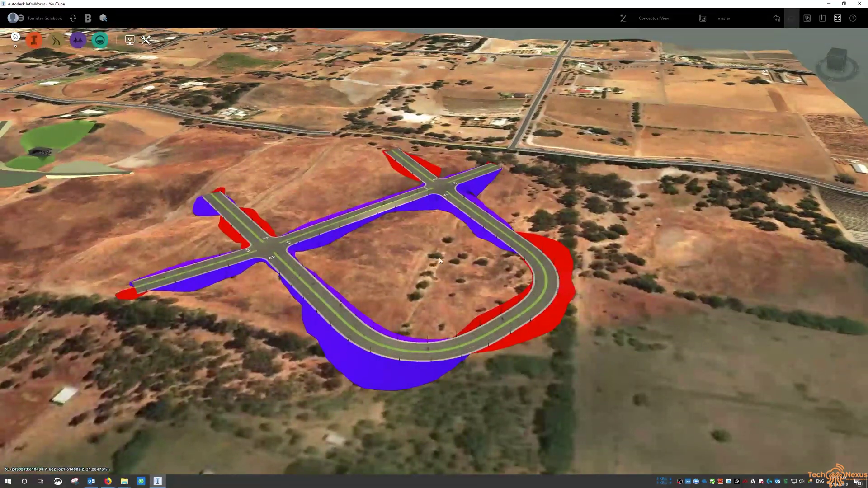
middle_drag(440, 261, 478, 272)
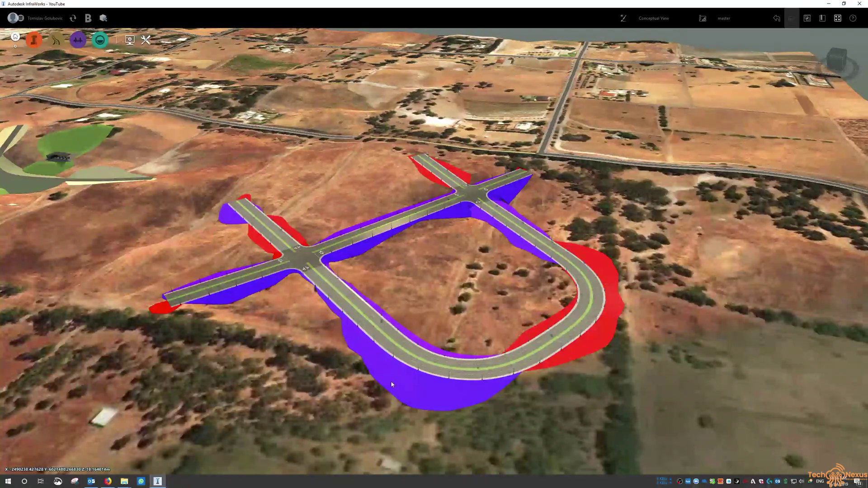
scroll(467, 313, up, 3)
drag(536, 303, 457, 246)
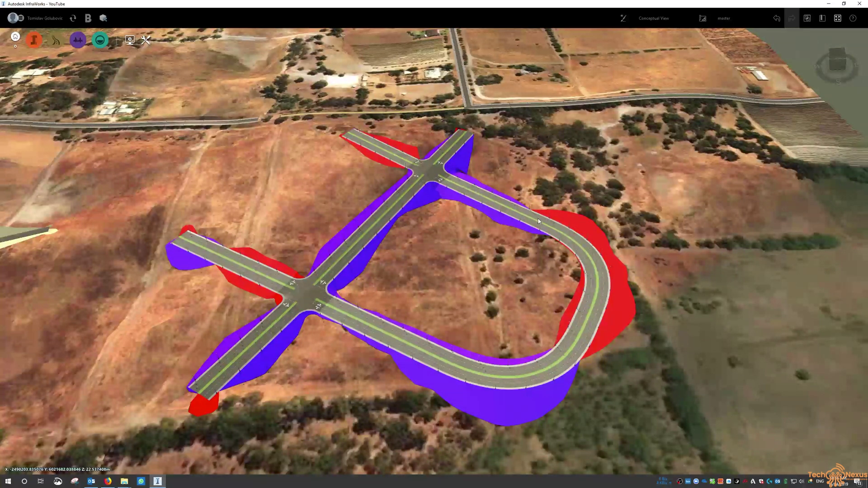
middle_drag(486, 205, 411, 294)
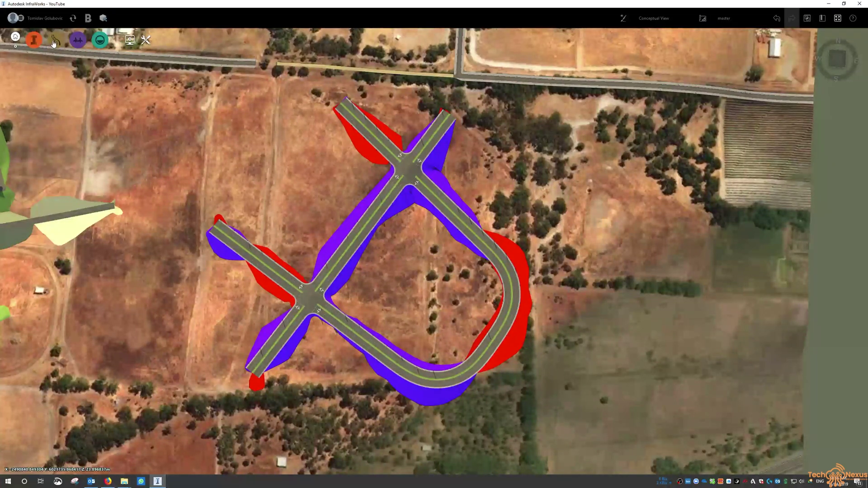
- Open the traffic study area and move its southern and eastern vertices outward to enclose the whole loop road, accepting the traffic model rebuild
mouse_move(55, 42)
click(130, 41)
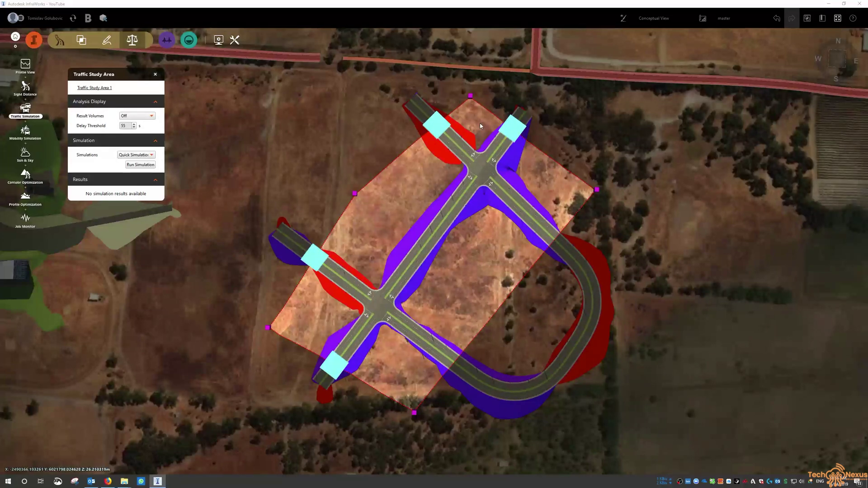
click(416, 412)
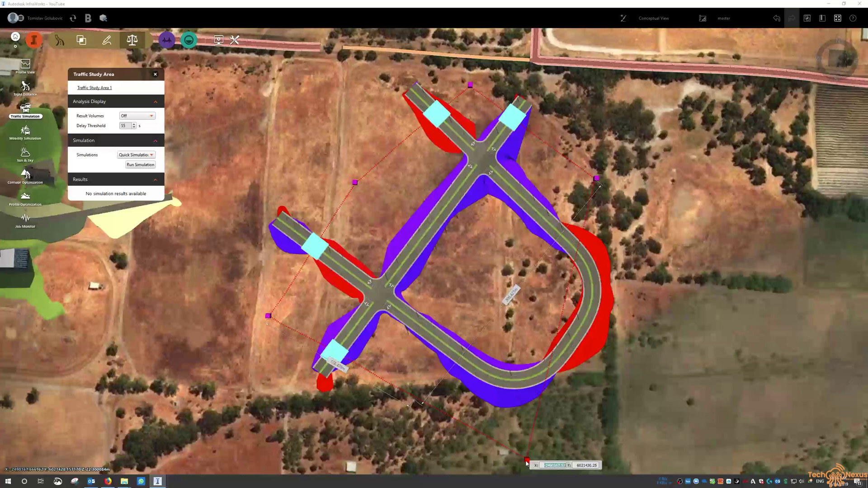
click(526, 462)
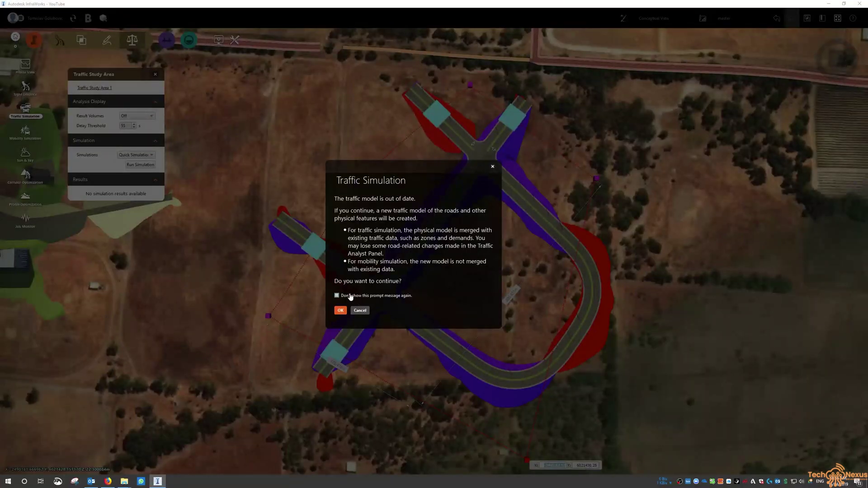
click(340, 310)
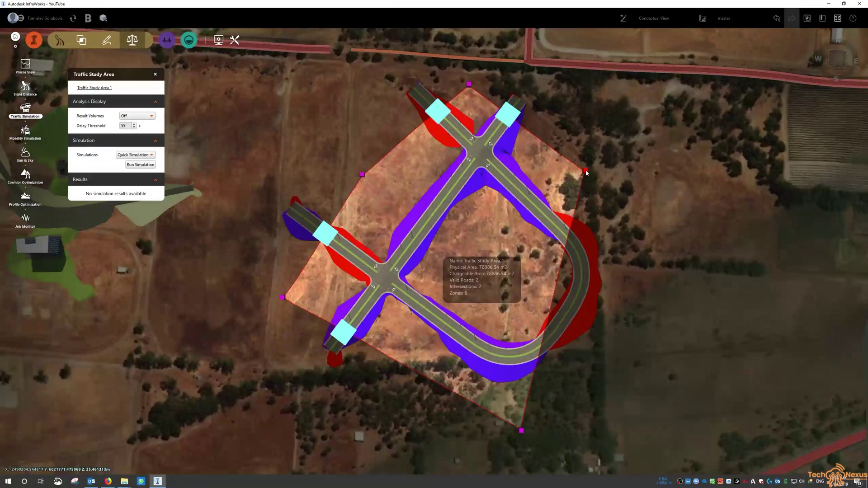
click(588, 175)
drag(692, 219, 708, 228)
middle_drag(647, 253, 561, 249)
scroll(561, 248, down, 2)
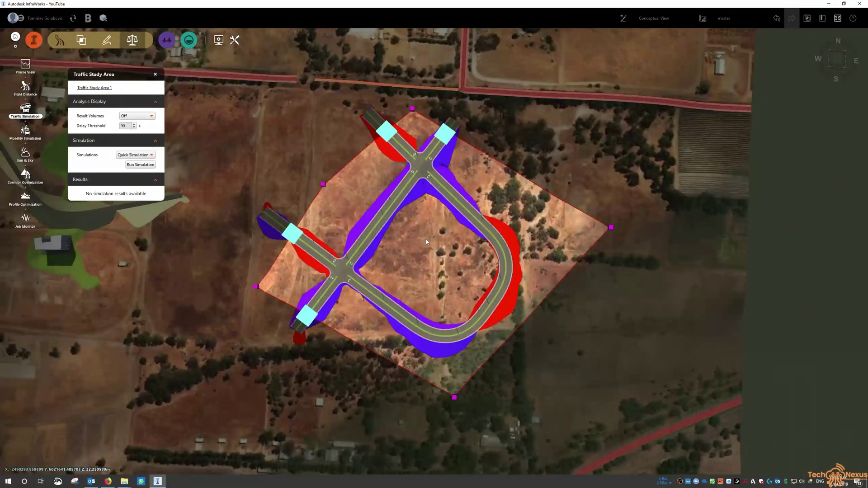
- Set the study area's result volumes to Per Lane, then choose and run the Long Morning simulation
click(136, 116)
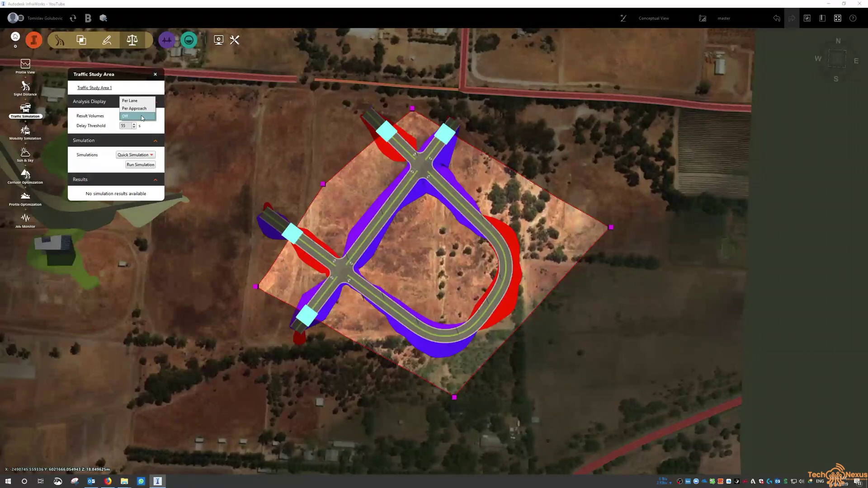
click(139, 102)
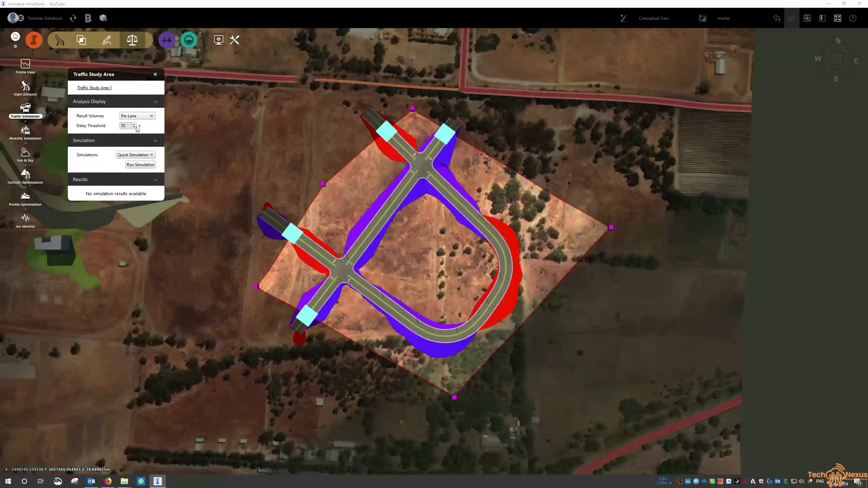
click(140, 155)
click(137, 171)
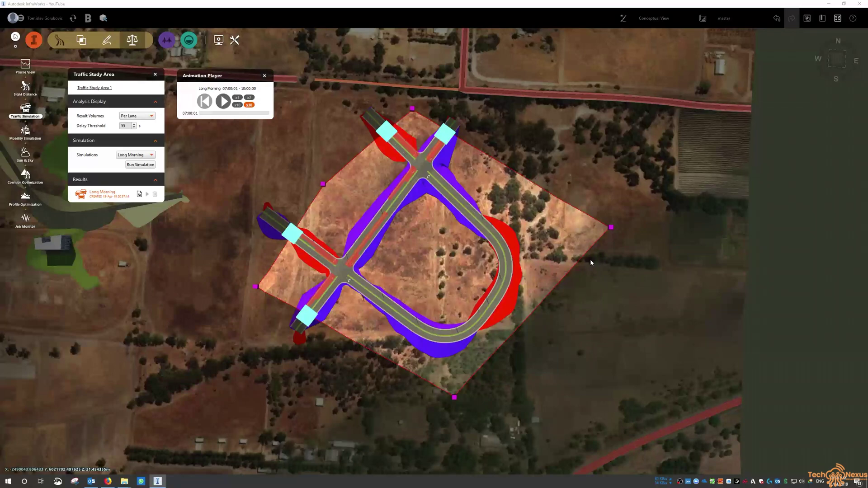
- Examine the per-lane queue and average delay results around the northern intersection
drag(424, 280, 403, 183)
scroll(403, 183, up, 10)
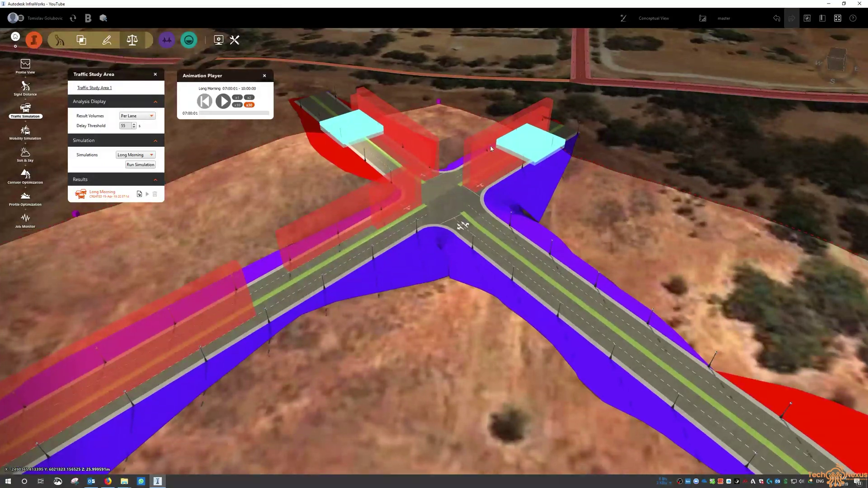
shift+middle_drag(491, 148, 415, 248)
drag(414, 247, 411, 232)
mouse_move(401, 207)
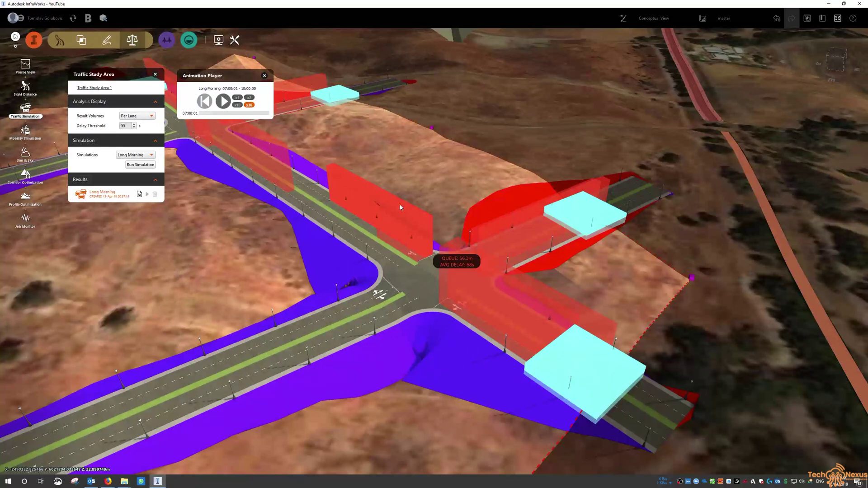
- Play the Long Morning traffic animation and watch the vehicles moving through both intersections from several angles
click(223, 101)
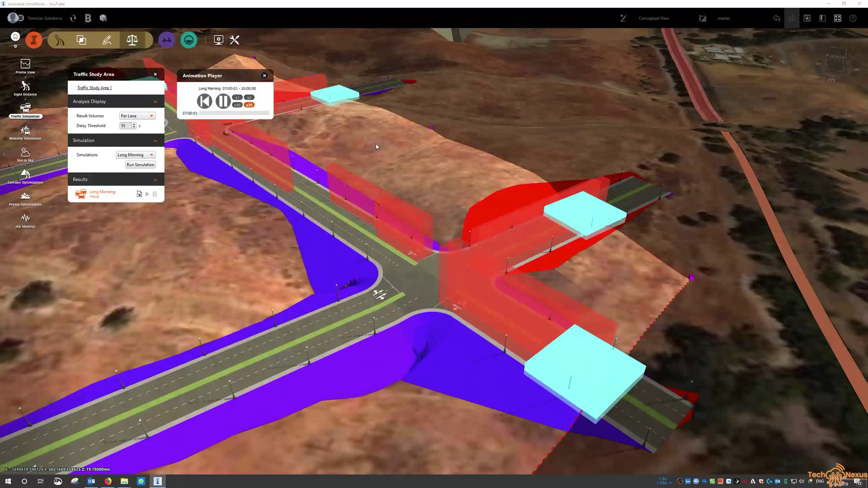
shift+middle_drag(407, 182, 544, 190)
mouse_move(511, 194)
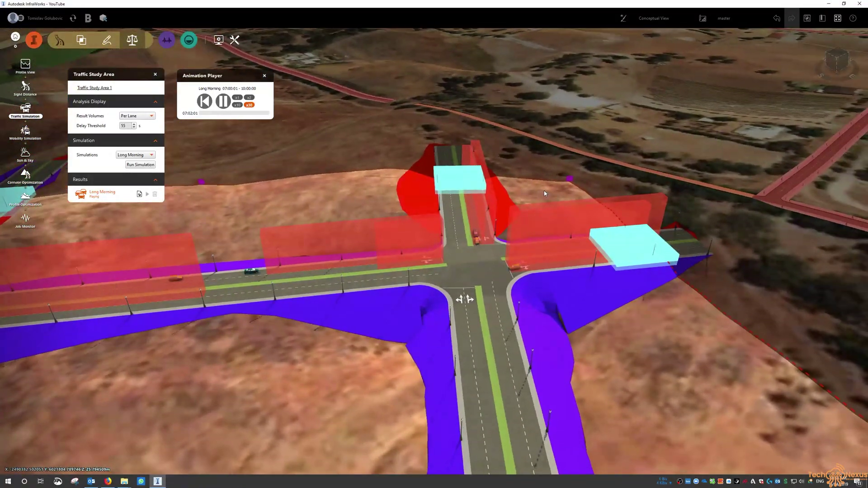
drag(546, 190, 547, 189)
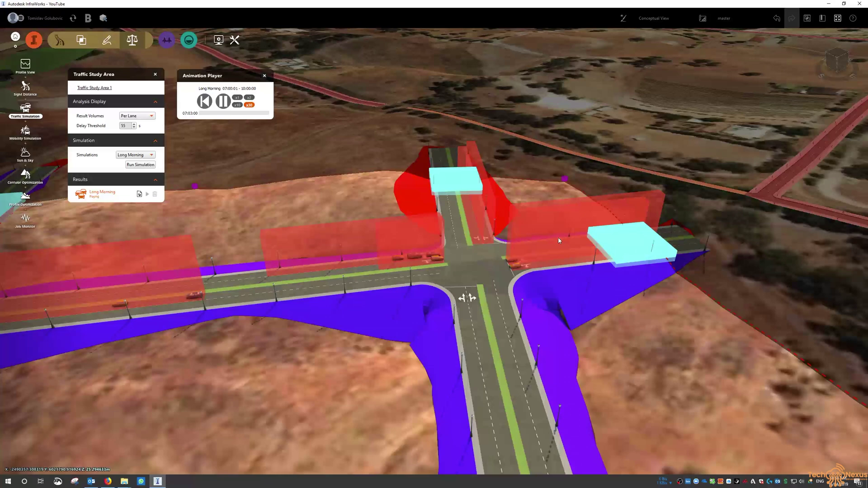
scroll(529, 250, down, 4)
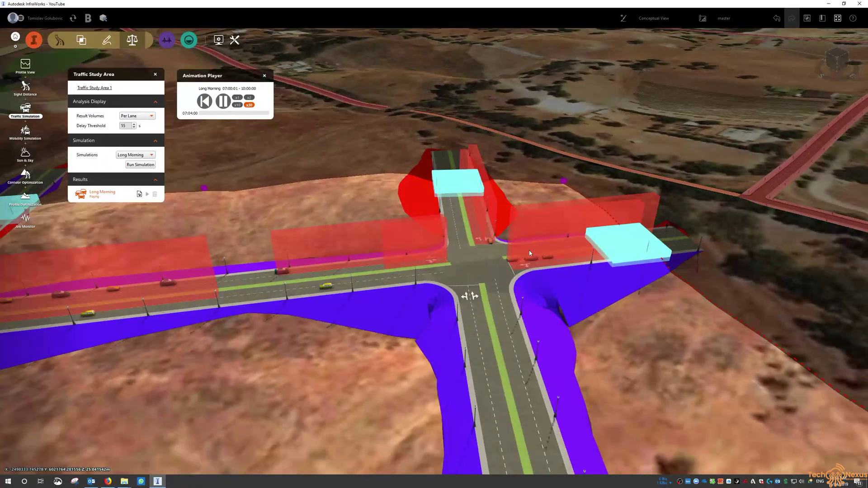
scroll(534, 232, down, 2)
middle_drag(385, 305, 522, 281)
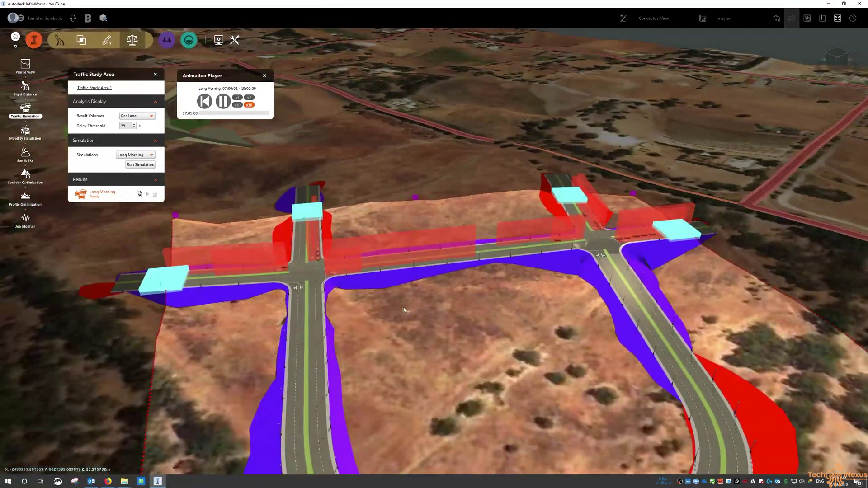
drag(405, 308, 455, 302)
shift+middle_drag(454, 302, 333, 297)
scroll(355, 300, up, 3)
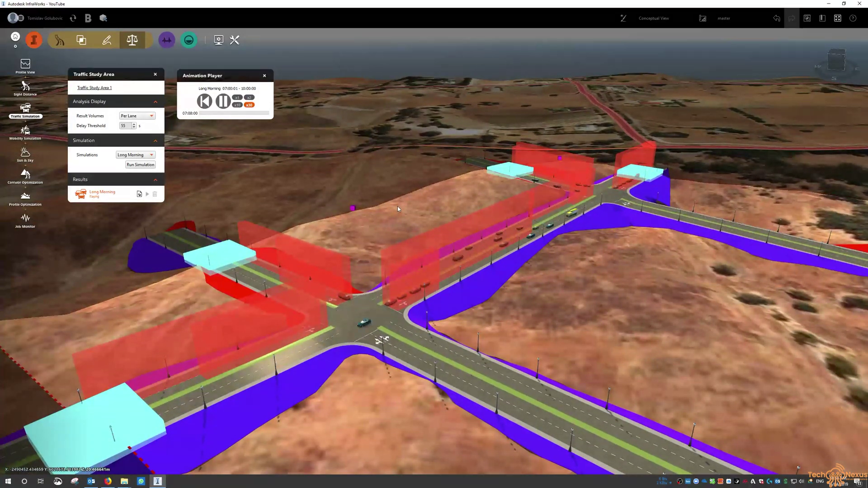
shift+middle_drag(395, 208, 406, 293)
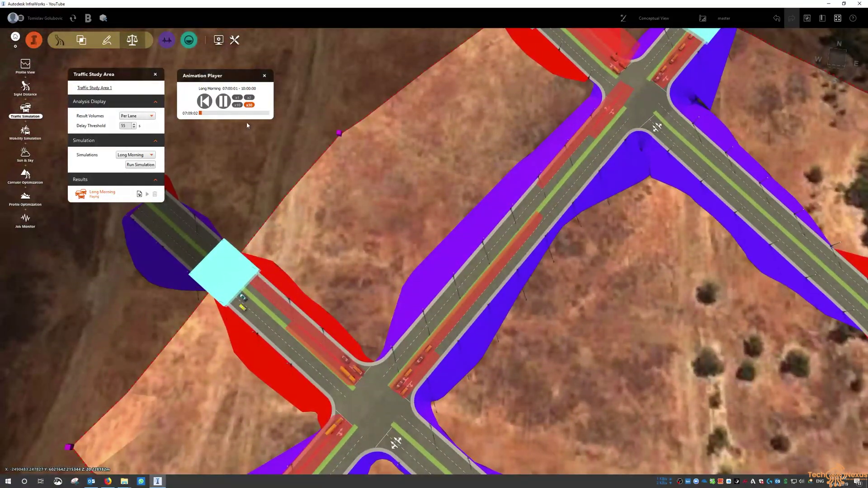
- Close the animation player and exit the traffic simulation, returning to the normal view of the site
click(264, 76)
right_click(342, 160)
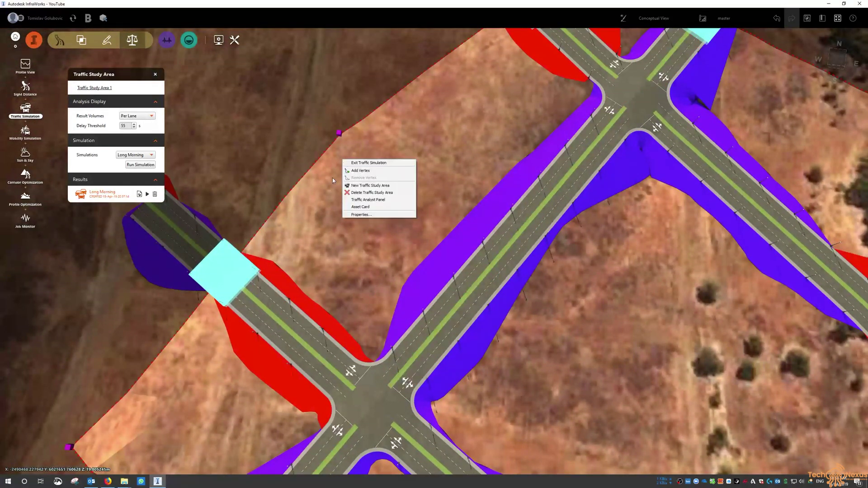
click(359, 163)
scroll(350, 185, down, 10)
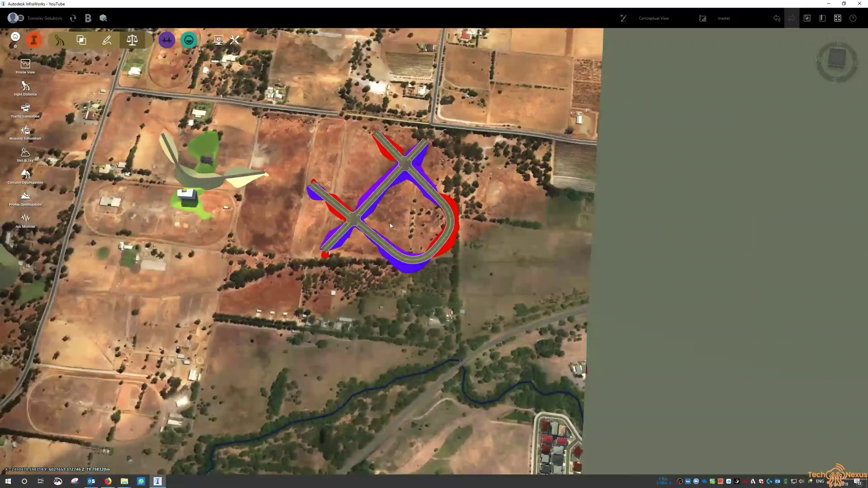
drag(390, 223, 437, 239)
middle_drag(455, 337, 473, 273)
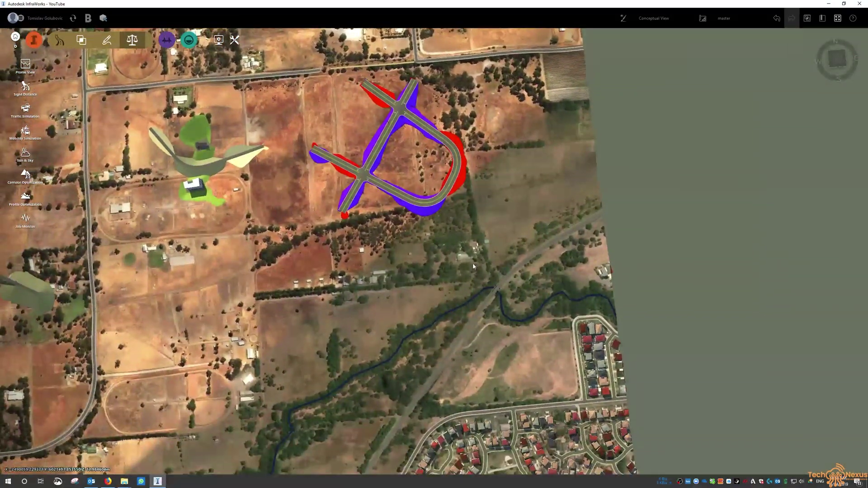
scroll(473, 273, down, 3)
drag(473, 273, 466, 289)
middle_drag(403, 281, 422, 239)
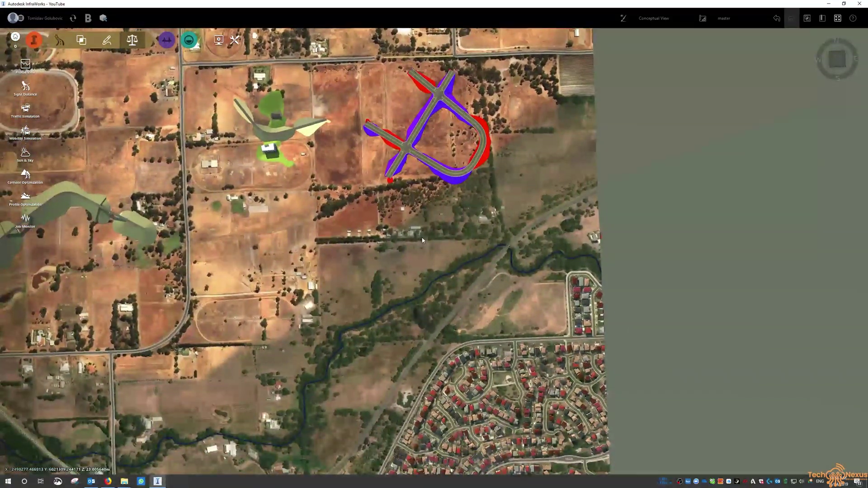
drag(422, 239, 416, 270)
middle_drag(403, 253, 423, 222)
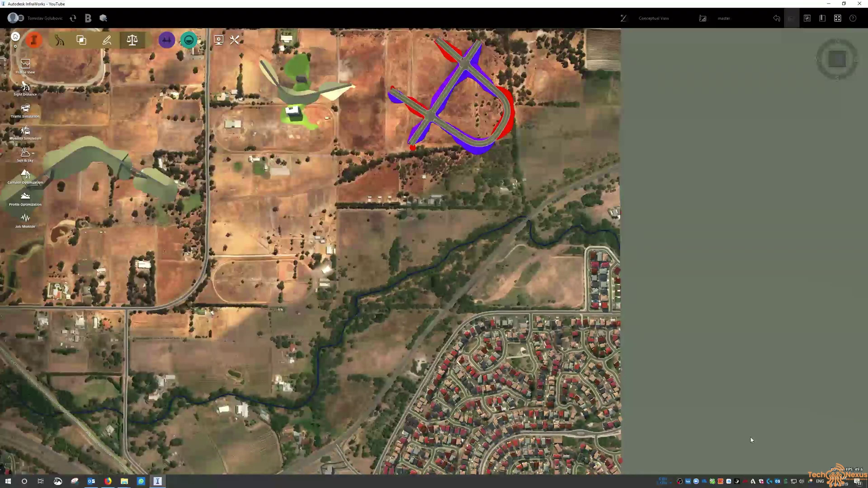
middle_drag(414, 306, 611, 320)
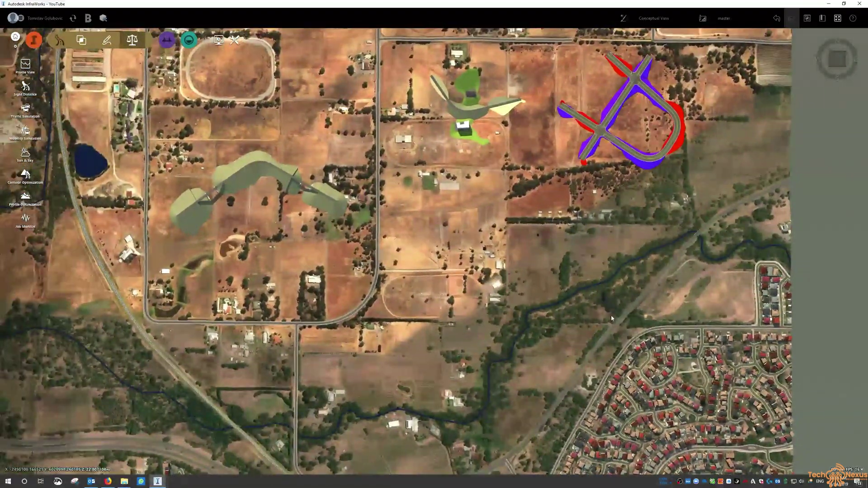
middle_drag(459, 230, 462, 256)
scroll(497, 245, up, 1)
scroll(498, 246, up, 8)
scroll(463, 256, down, 5)
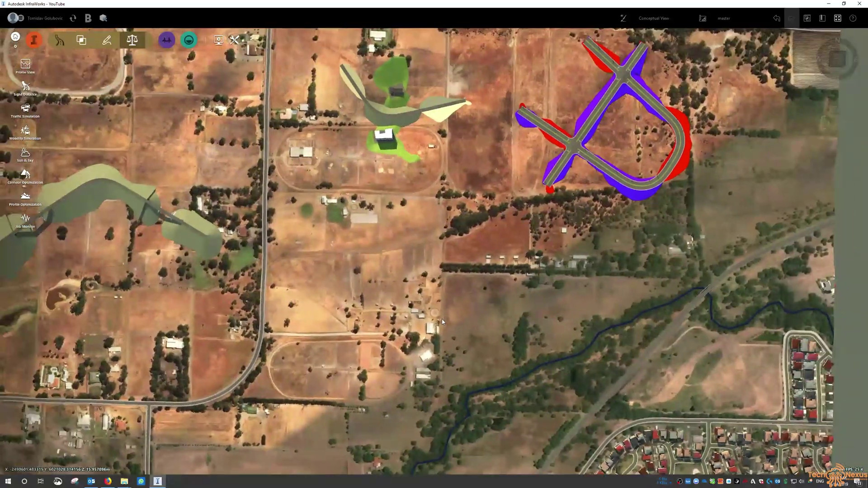
middle_drag(491, 213, 471, 285)
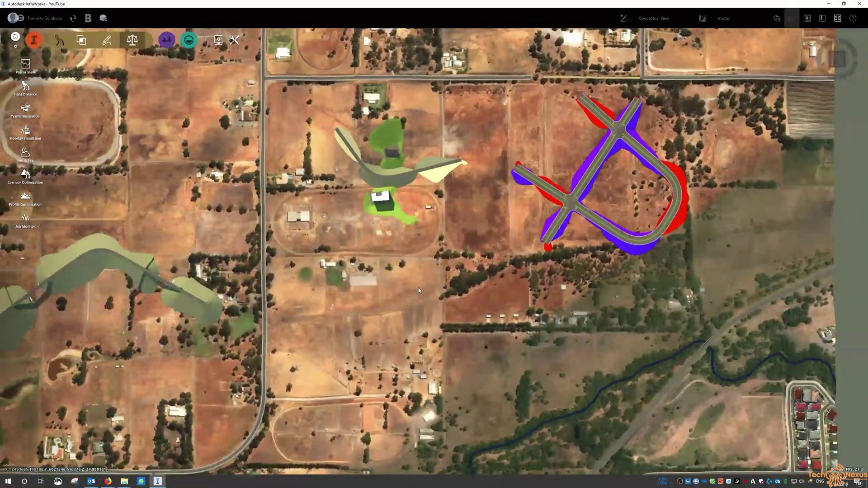
drag(419, 288, 424, 282)
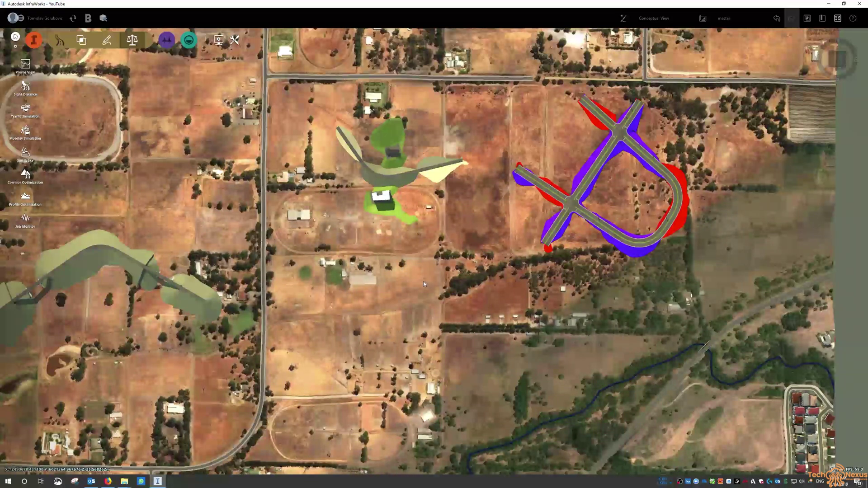